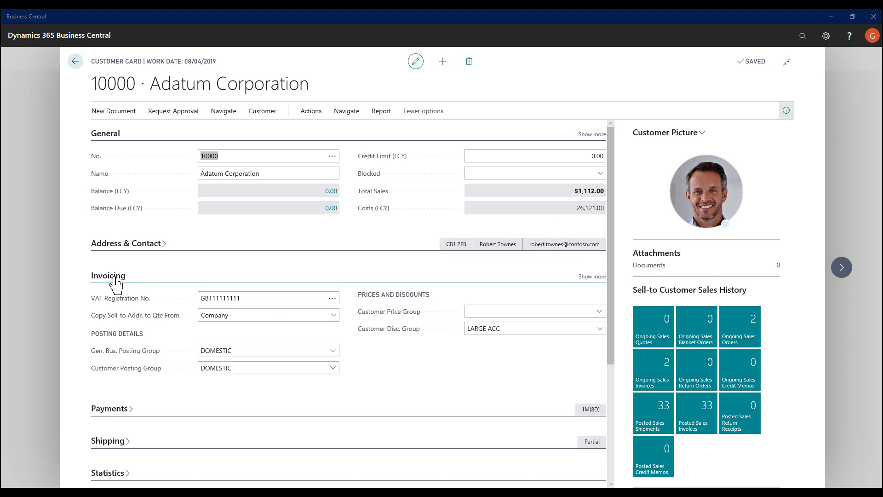
# Step: Collapse, expand and toggle Show more/Show less on the Invoicing FastTab, leaving it expanded
pyautogui.click(111, 275)
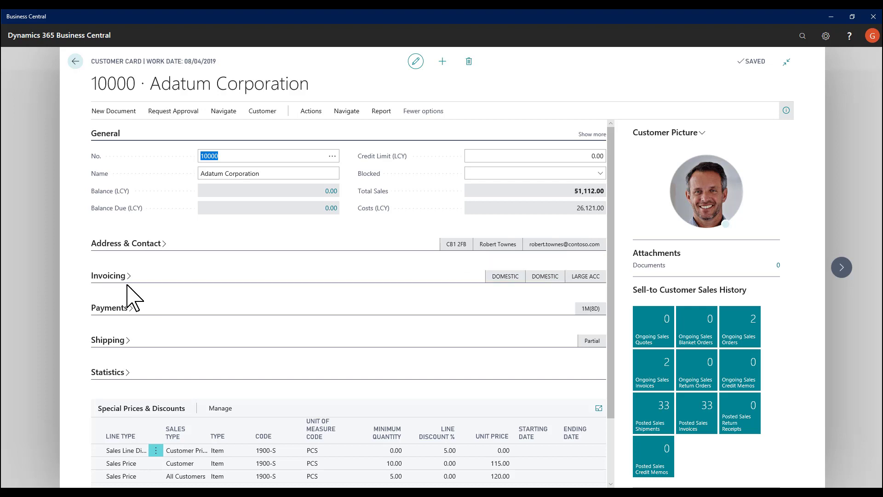
pyautogui.click(108, 278)
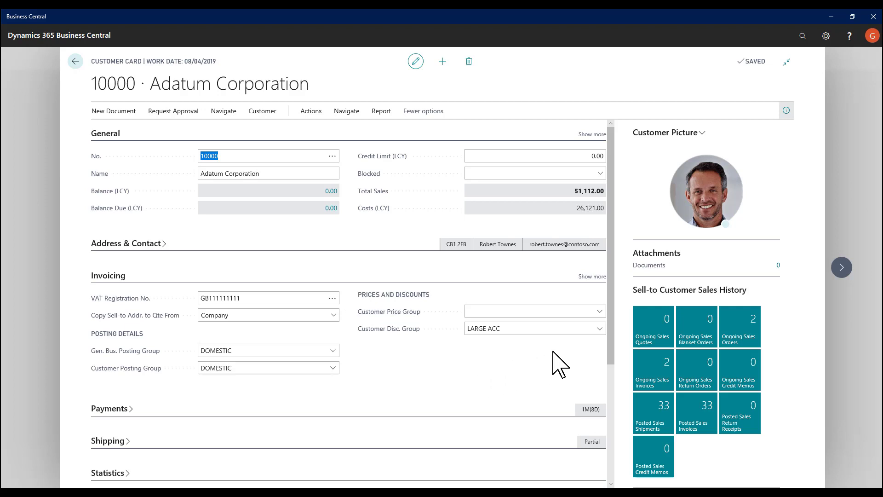
pyautogui.click(593, 277)
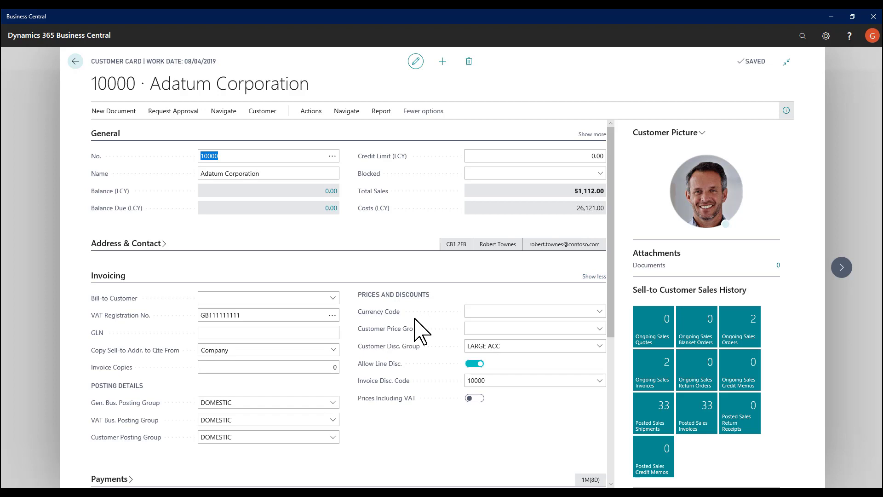
pyautogui.click(595, 277)
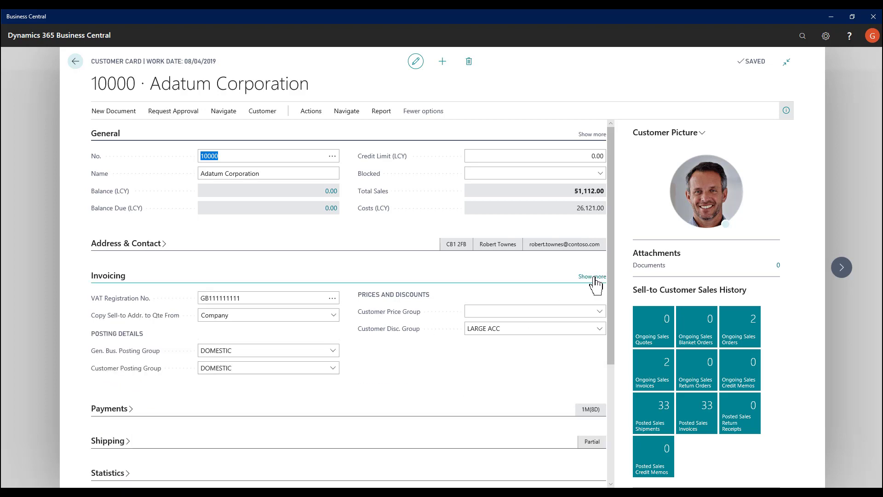
pyautogui.click(504, 277)
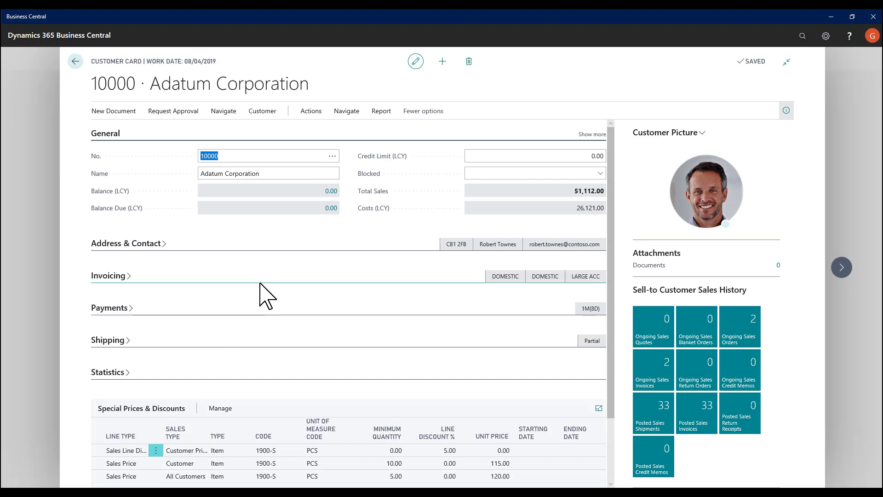
pyautogui.click(240, 287)
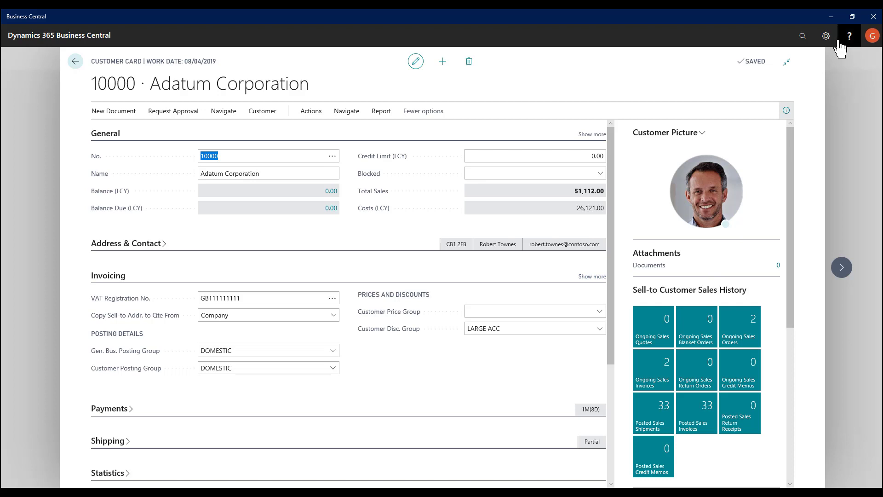
# Step: Enter Personalise mode and review the Gen. Bus. Posting Group field options without changing them
pyautogui.click(826, 37)
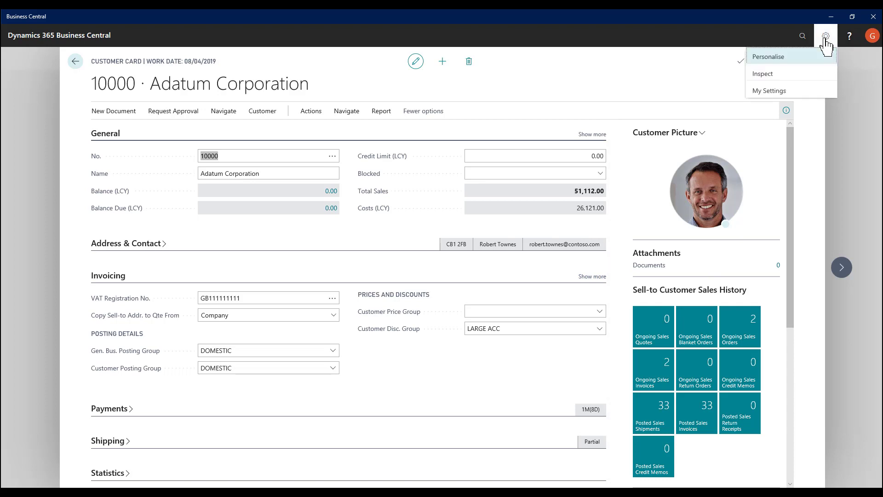
pyautogui.click(772, 59)
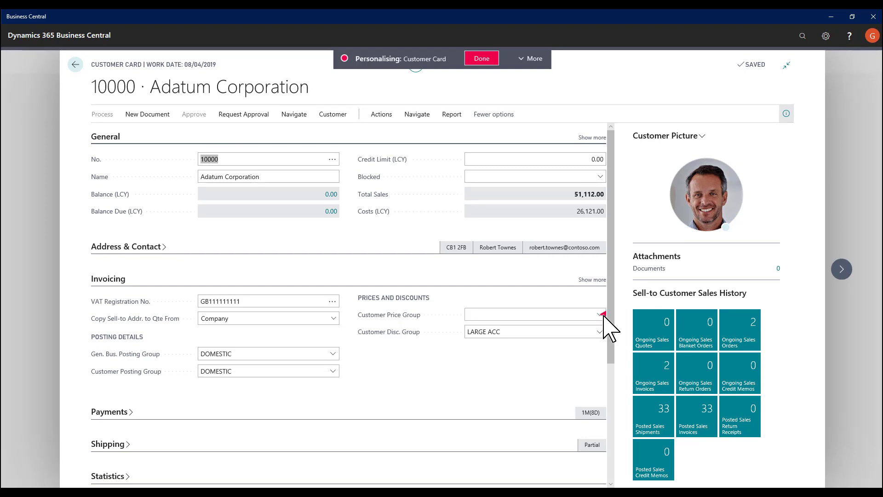
pyautogui.click(509, 284)
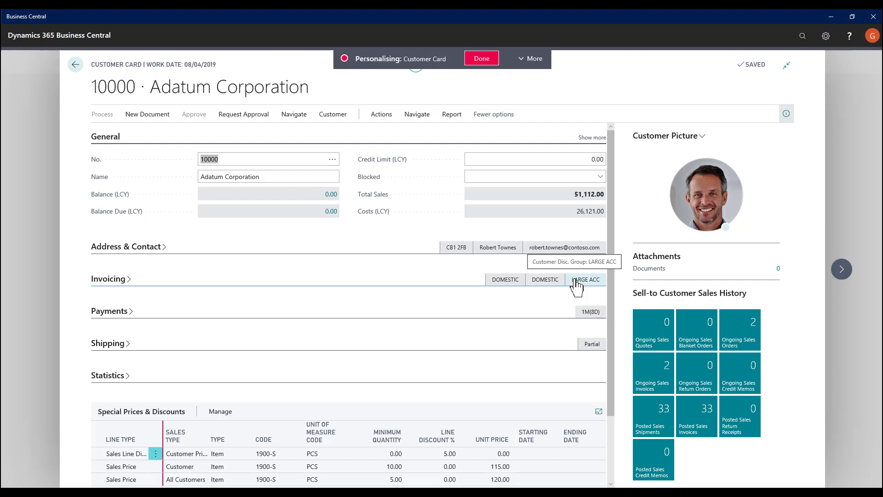
pyautogui.click(443, 284)
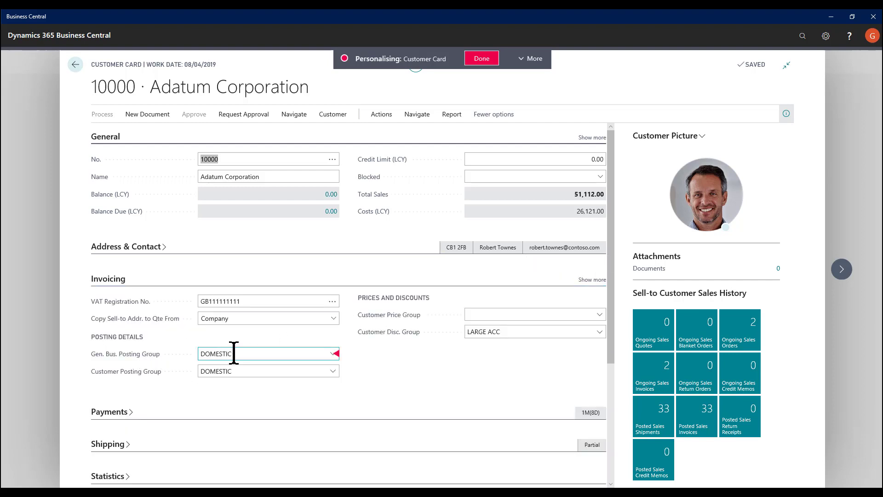
pyautogui.click(336, 352)
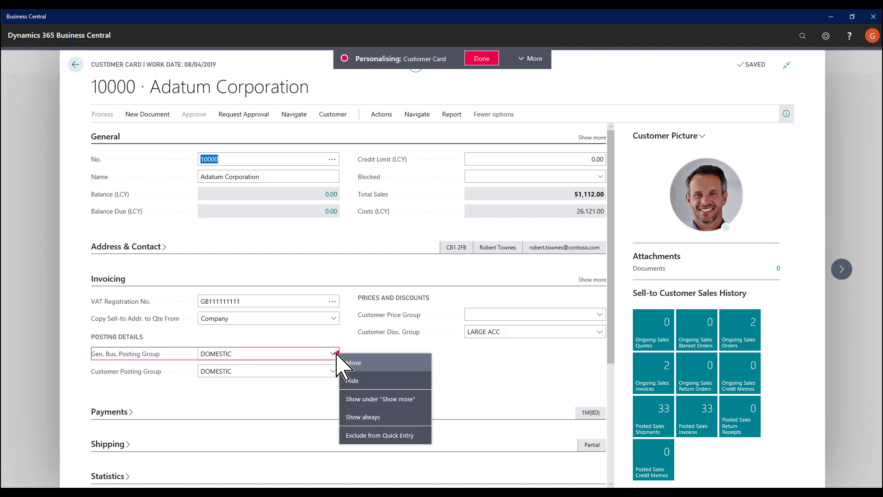
pyautogui.click(392, 400)
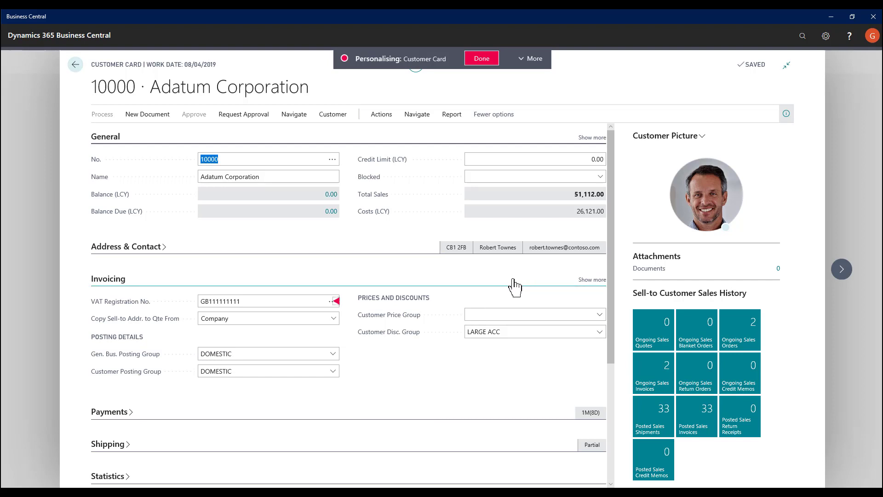
# Step: Make Currency Code stay visible in the shorter Invoicing field list
pyautogui.click(337, 301)
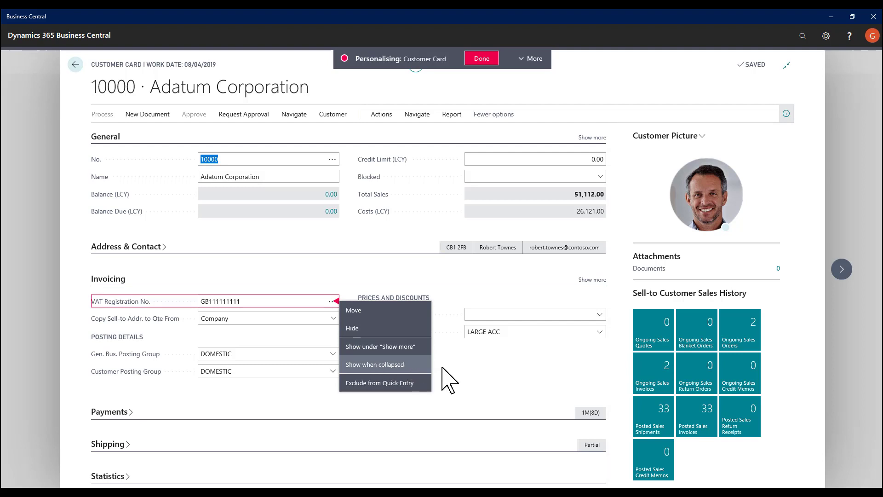
pyautogui.click(593, 280)
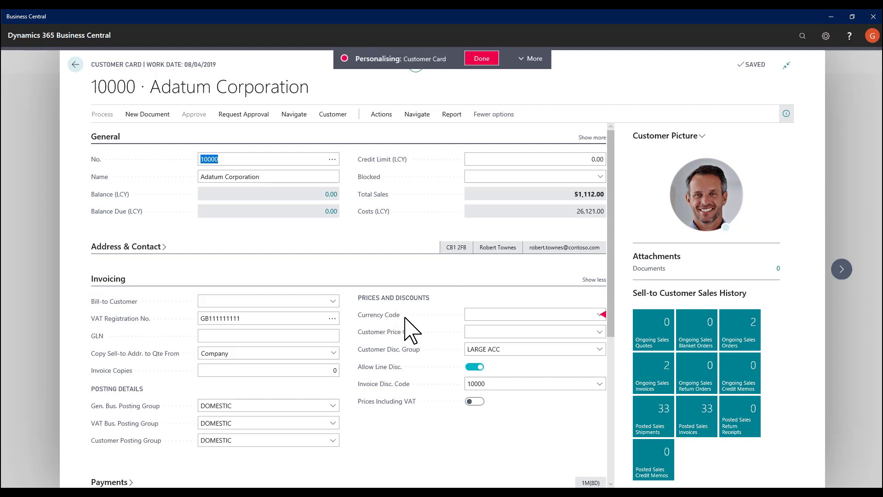
pyautogui.click(604, 315)
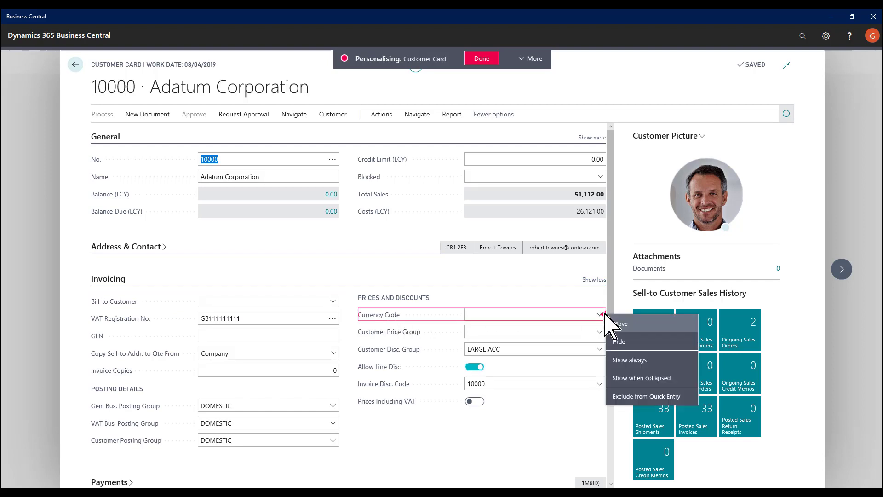
pyautogui.click(643, 379)
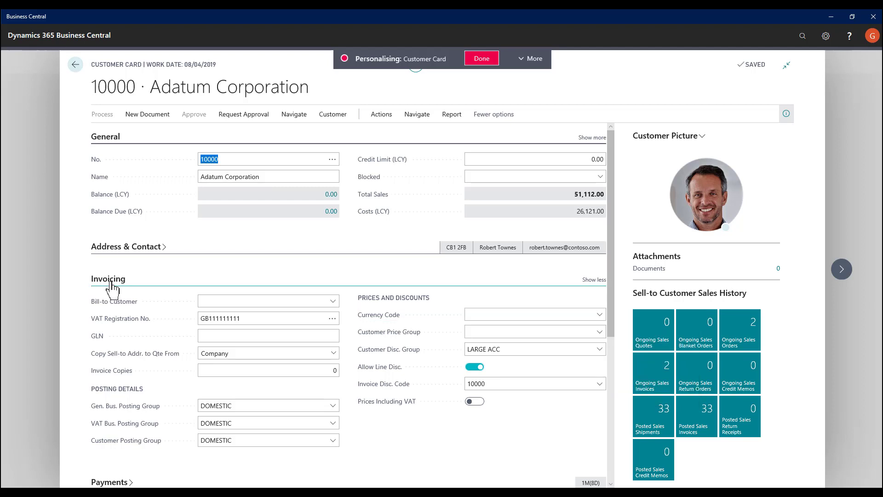
pyautogui.click(589, 280)
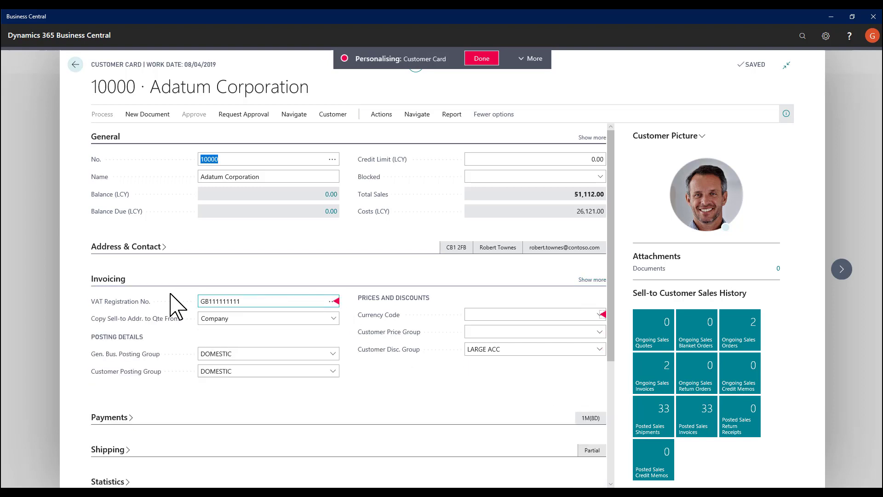
# Step: Set VAT Registration No. to 'Show when collapsed' and collapse Invoicing to check the summary
pyautogui.click(338, 301)
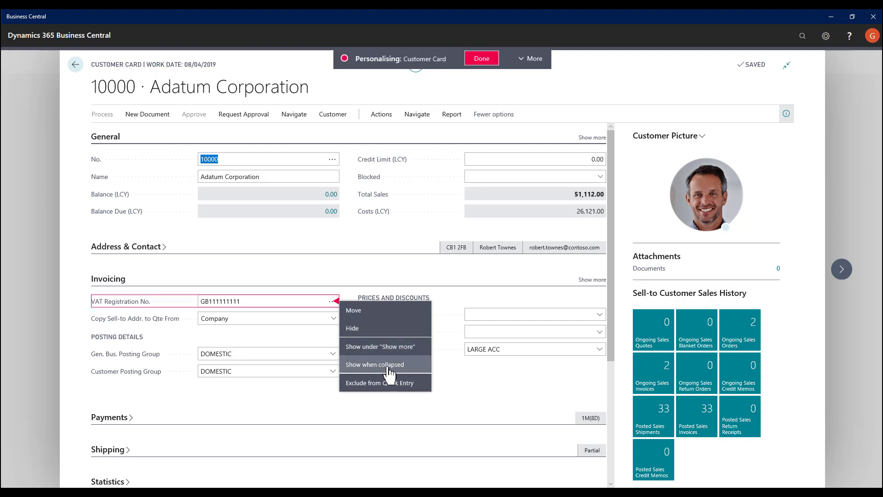
pyautogui.click(407, 367)
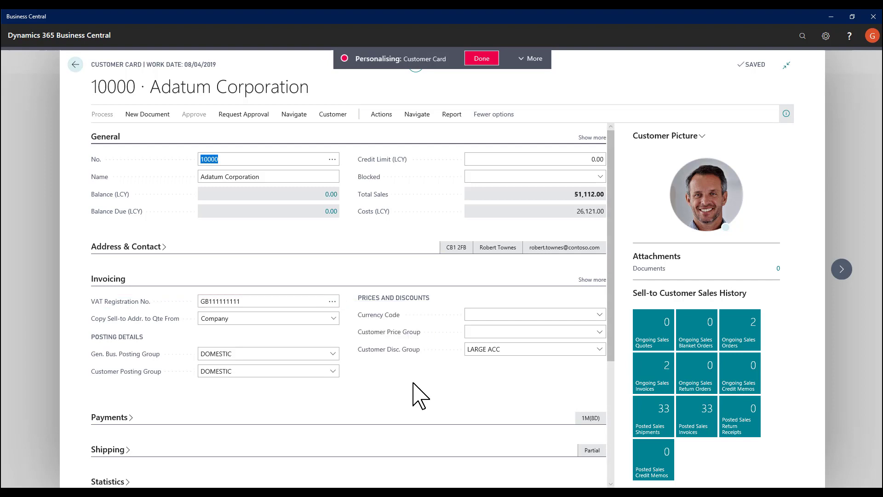
pyautogui.click(112, 281)
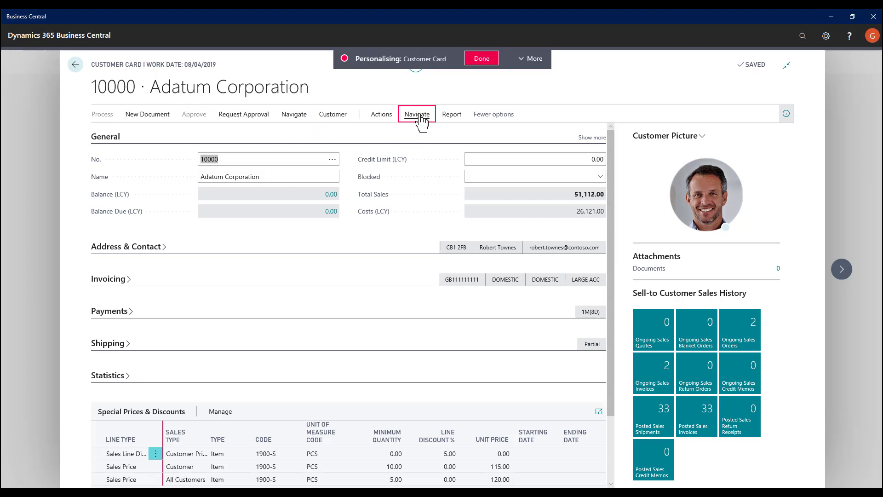
# Step: Move Ledger Entries from History and Dimensions from Customer onto the Navigate action bar
pyautogui.click(420, 118)
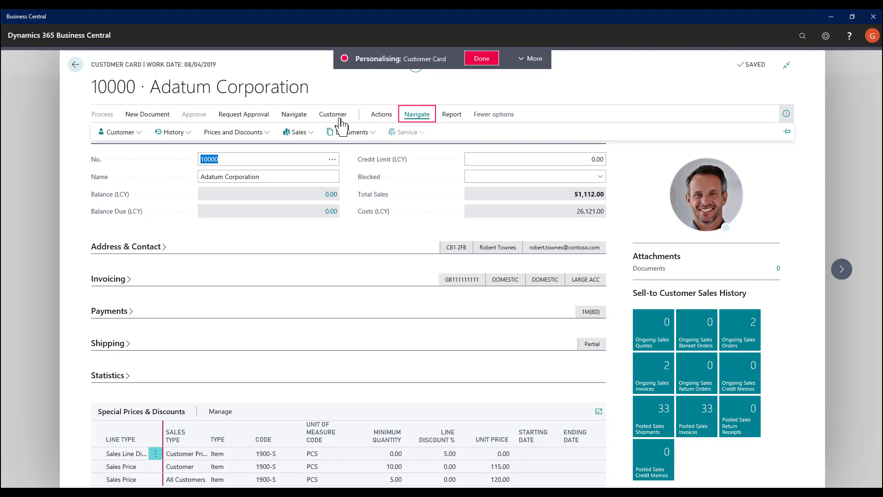
pyautogui.click(171, 137)
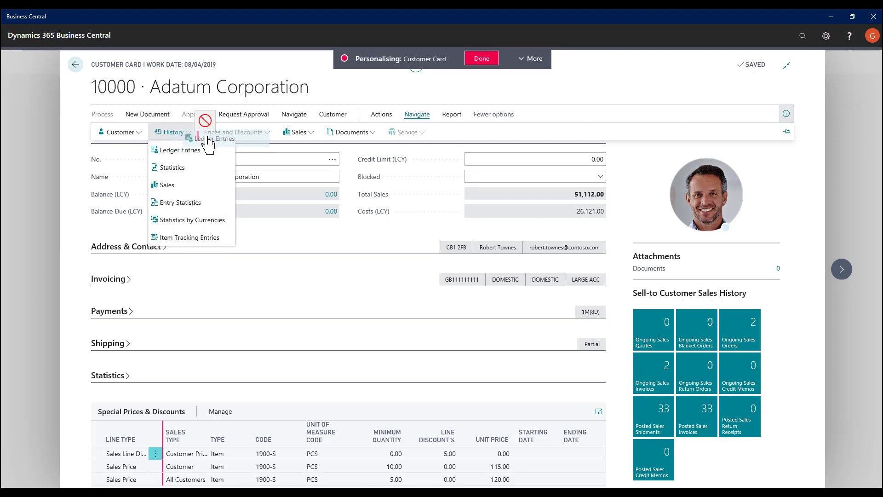
pyautogui.moveTo(208, 143); pyautogui.dragTo(207, 138)
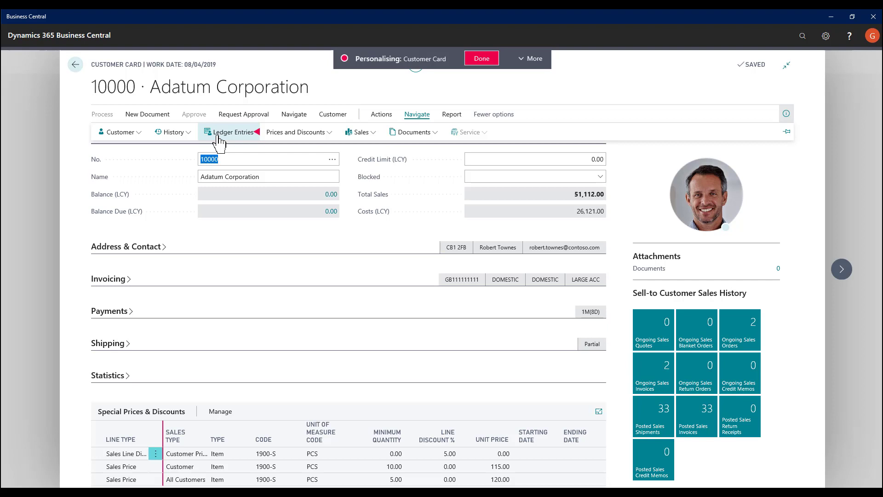
pyautogui.click(129, 132)
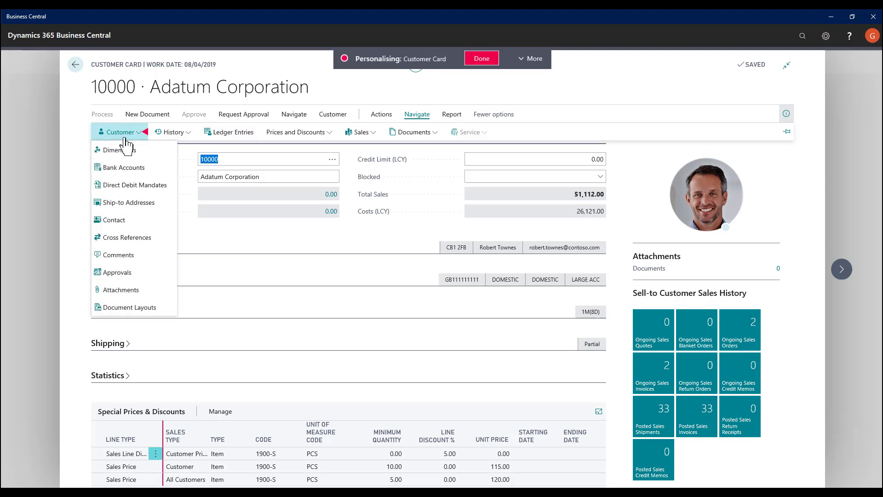
pyautogui.moveTo(118, 155); pyautogui.dragTo(266, 144)
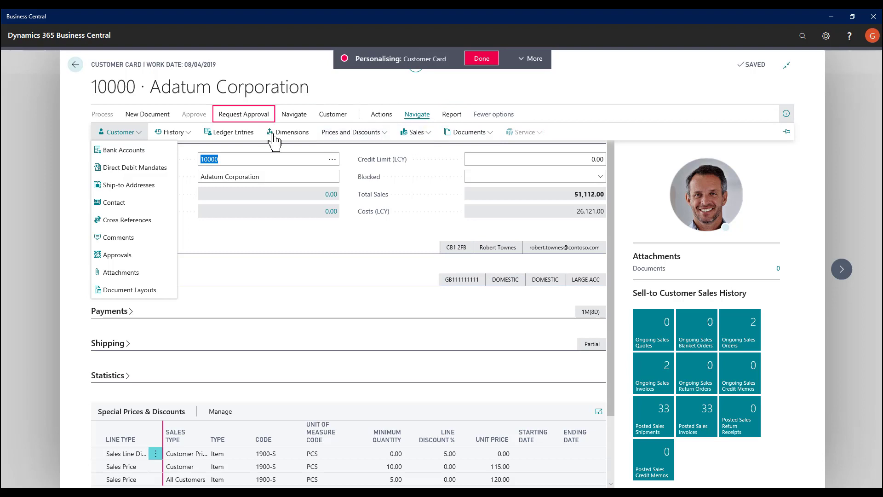
# Step: Review the Clear personalisation options under More without clearing anything
pyautogui.click(529, 59)
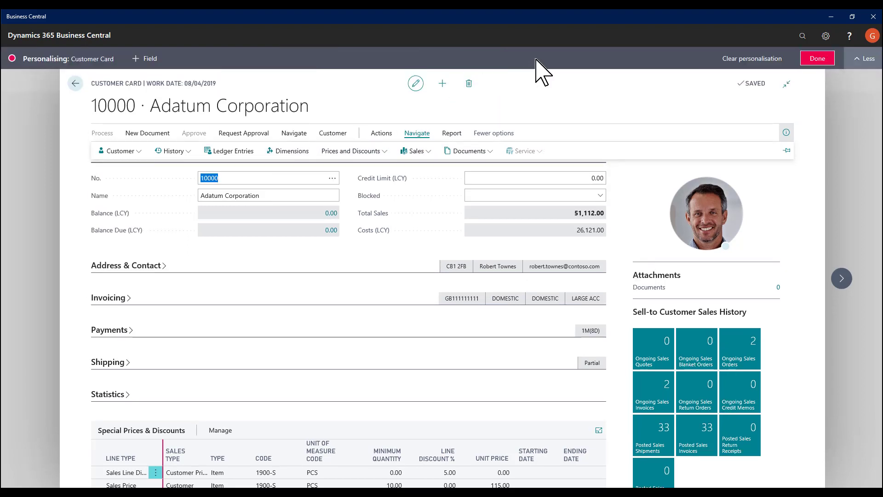
pyautogui.click(746, 60)
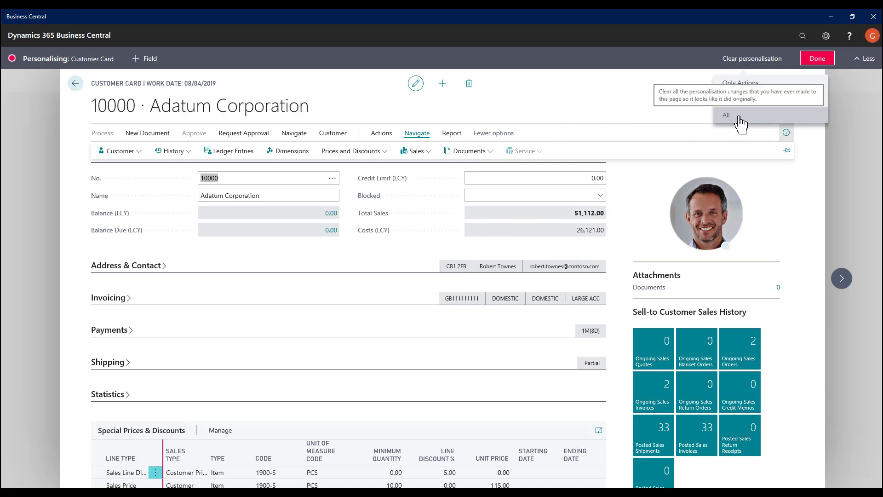
pyautogui.click(811, 62)
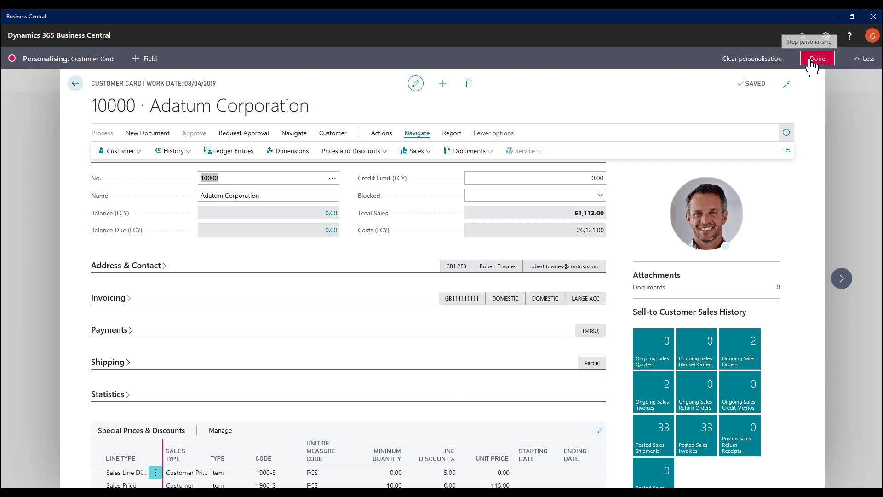
# Step: Click Done and reopen Navigate to confirm Ledger Entries and Dimensions appear there
pyautogui.click(811, 58)
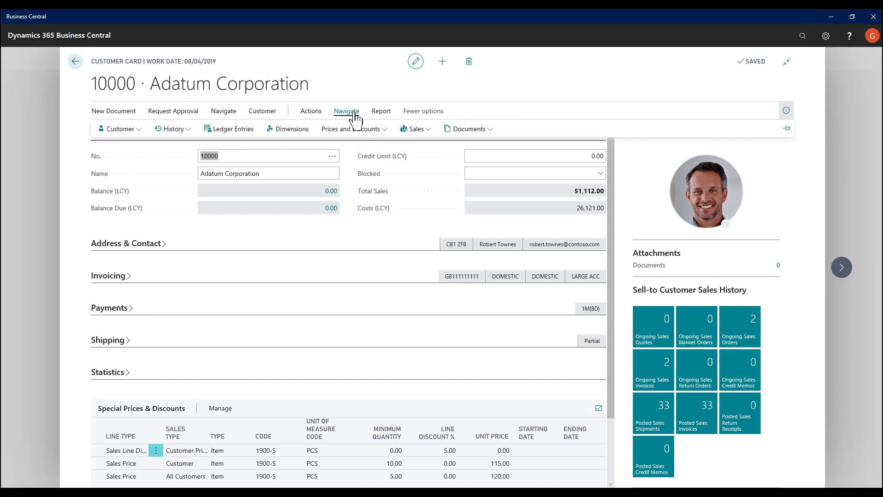
pyautogui.click(347, 112)
pyautogui.click(348, 113)
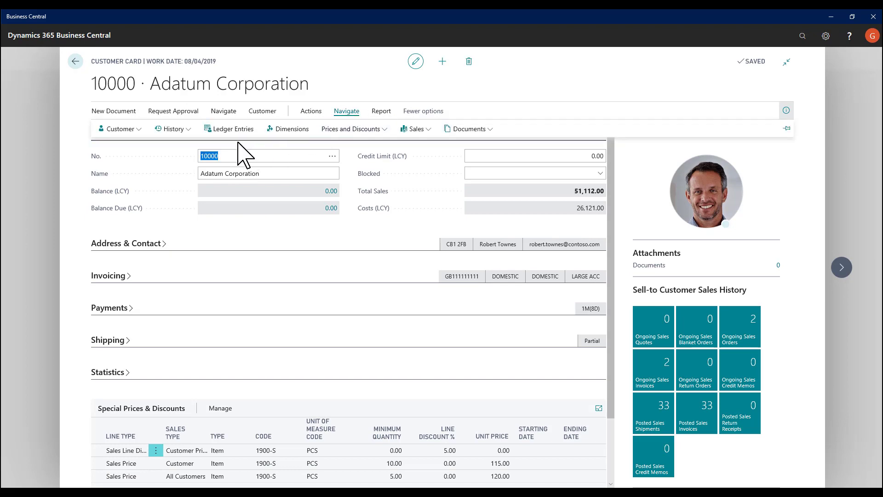